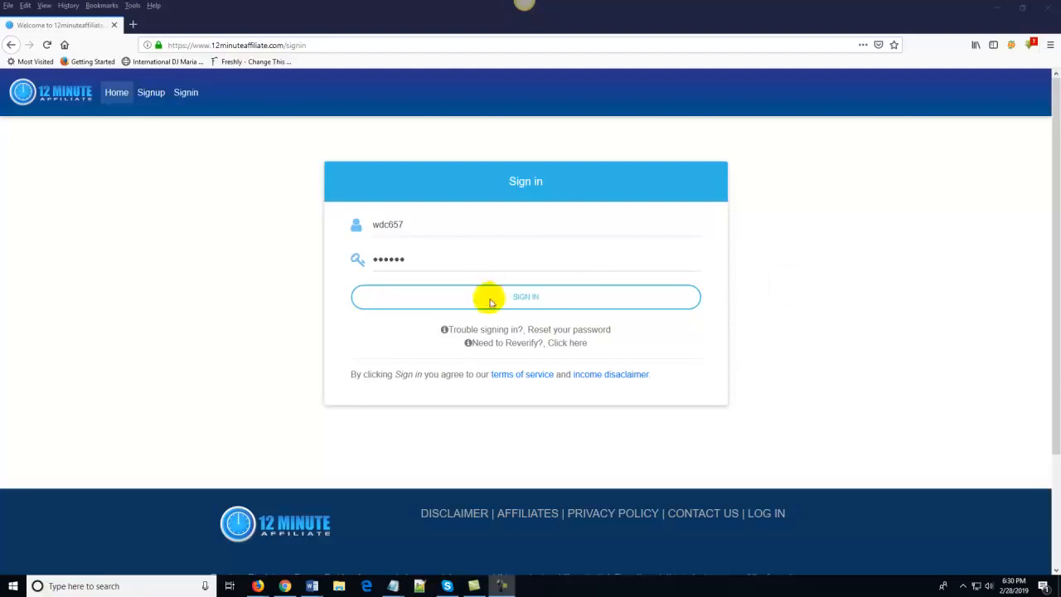
# Step: Sign in to the members area and clear the completion mark of the "Create A Free Affiliate Account" checklist item
pyautogui.click(546, 303)
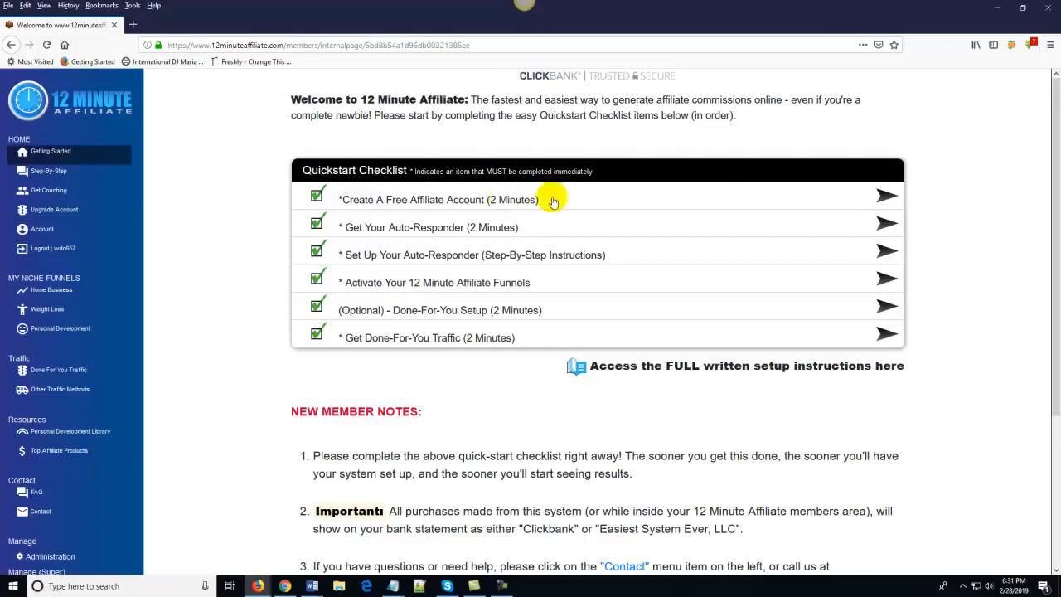
pyautogui.click(883, 199)
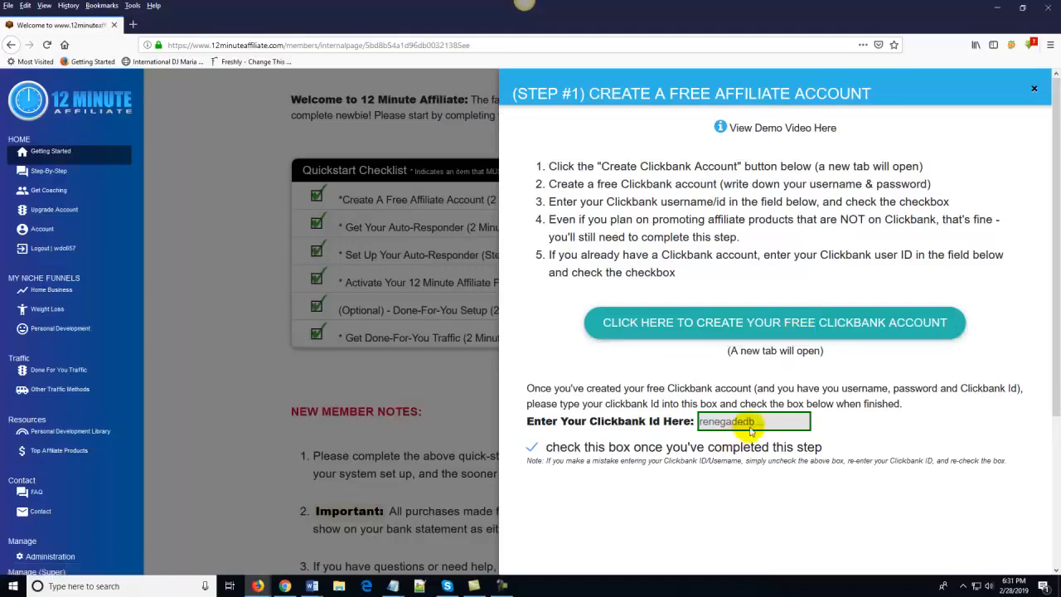
pyautogui.click(531, 449)
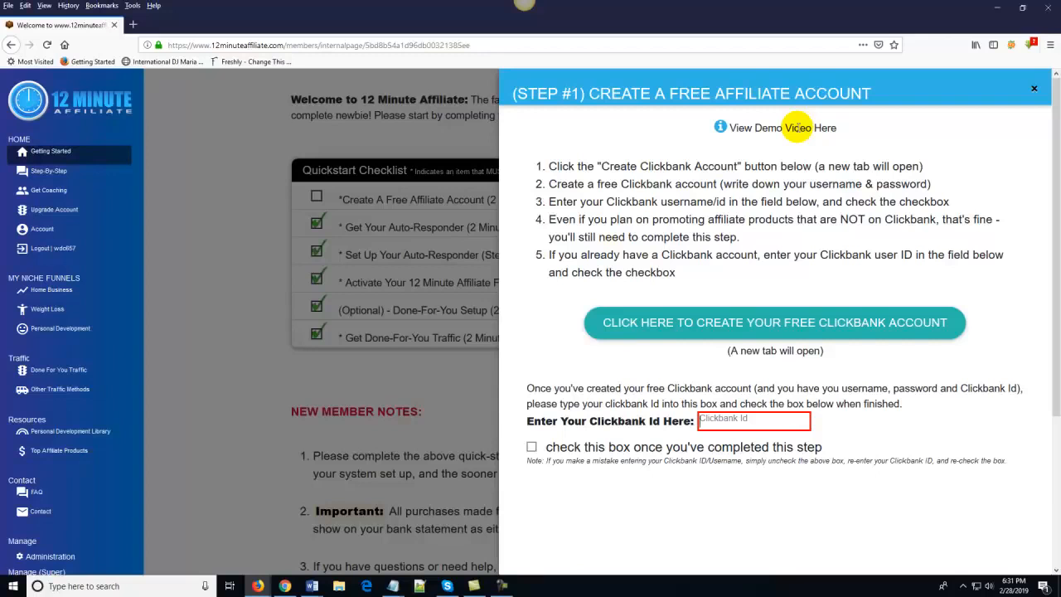
pyautogui.click(439, 403)
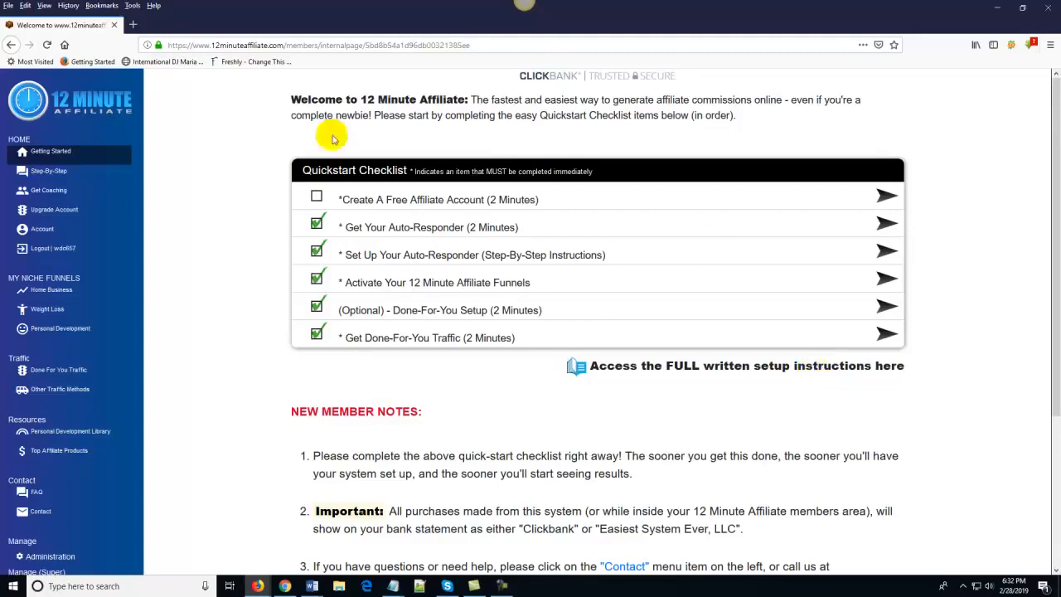
# Step: Enter the Clickbank ID for the free affiliate account checklist item and mark that step as completed
pyautogui.click(882, 194)
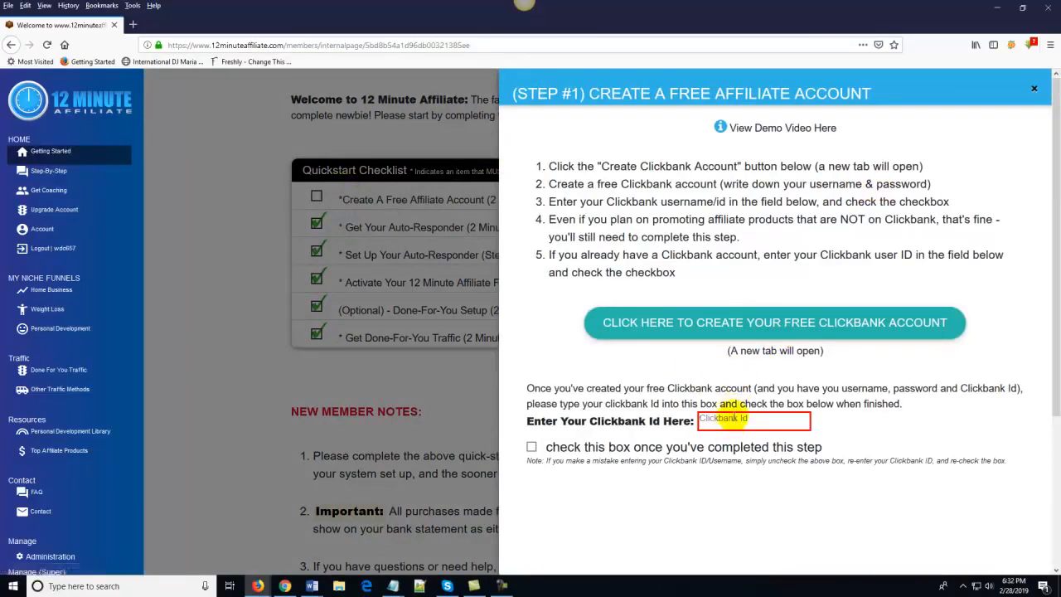
pyautogui.click(734, 418)
pyautogui.write('renegadedb')
pyautogui.click(531, 448)
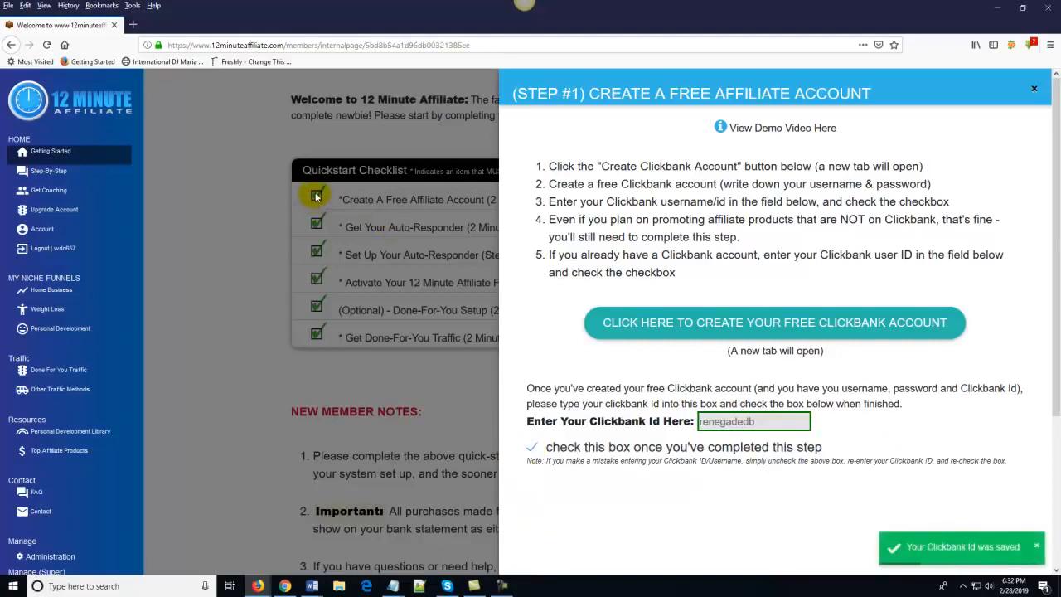
pyautogui.click(326, 375)
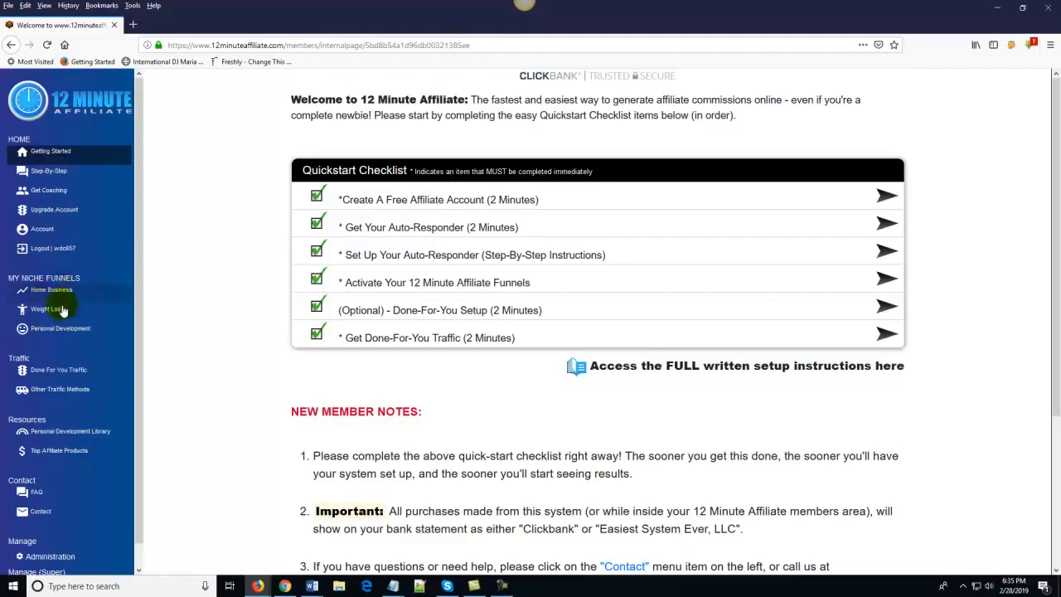
# Step: Examine the opt-in and bridge pages of the Weight Loss instant funnels, together with their links and actions
pyautogui.click(59, 313)
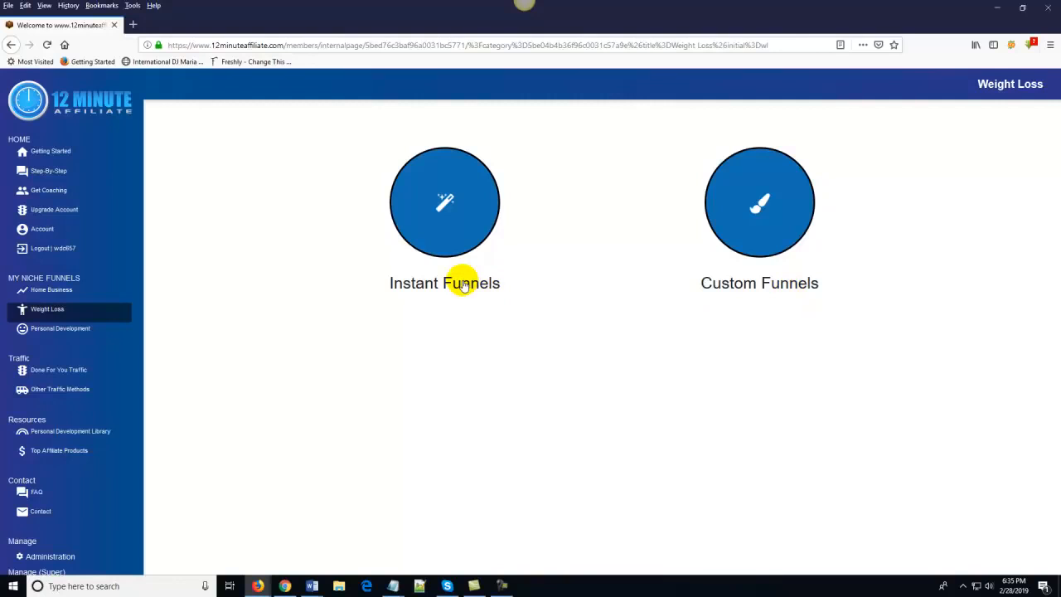
pyautogui.click(72, 155)
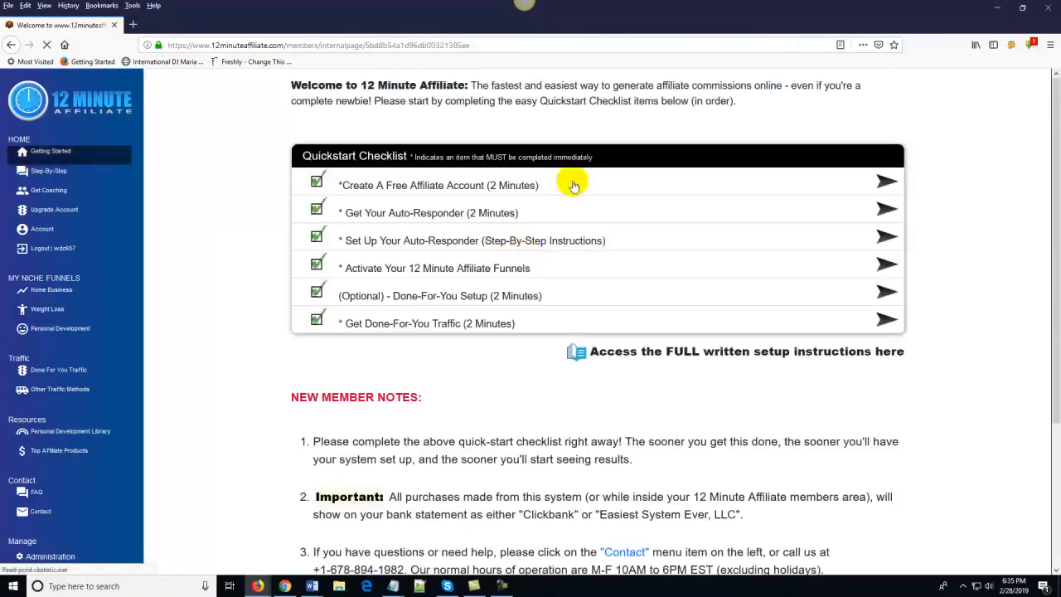
pyautogui.click(57, 311)
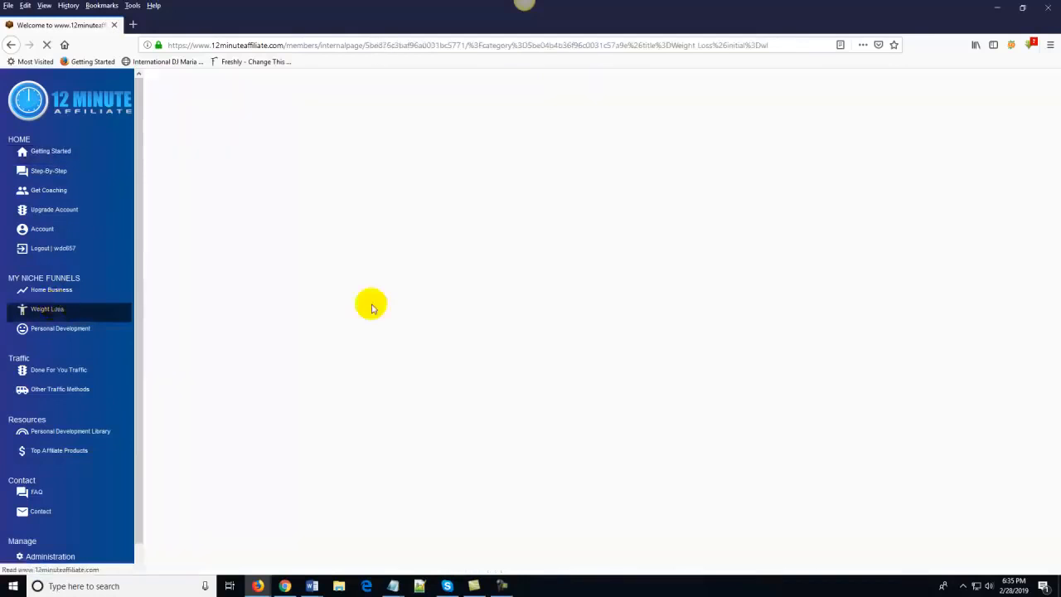
pyautogui.click(431, 289)
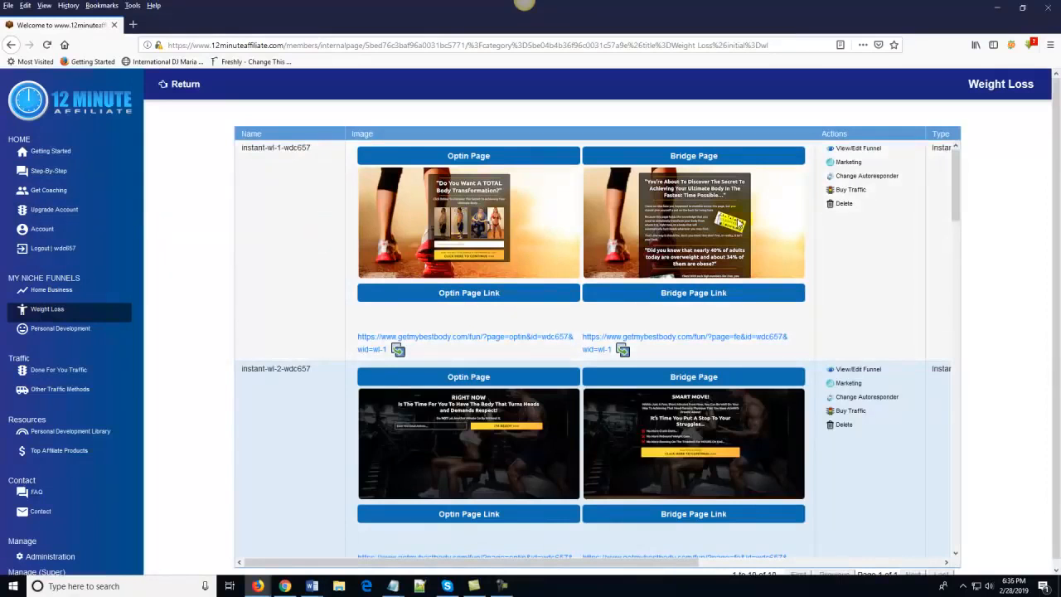
pyautogui.scroll(-1, 721, 224)
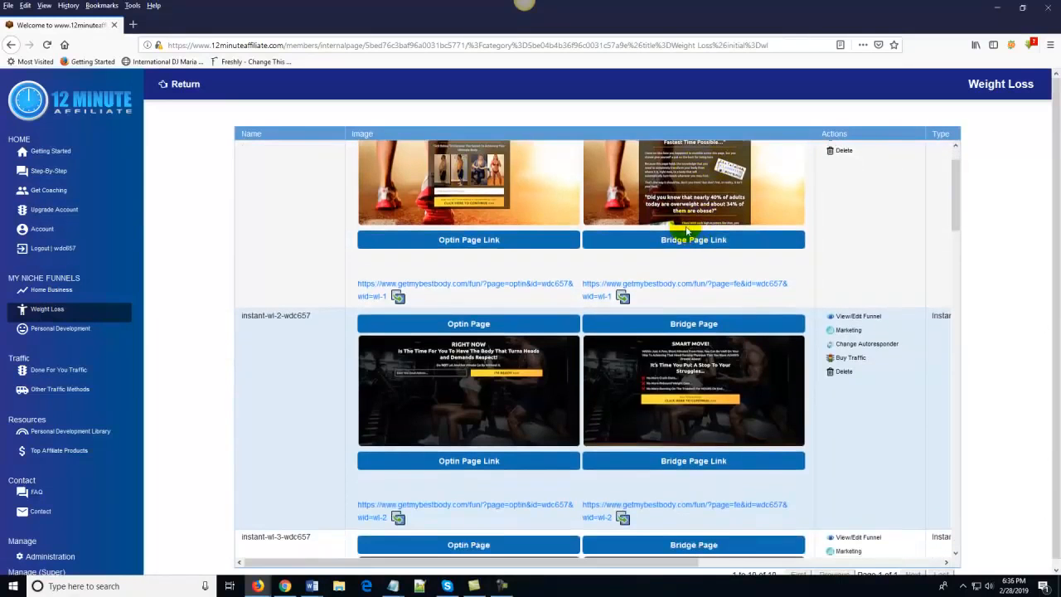
pyautogui.scroll(-5, 711, 229)
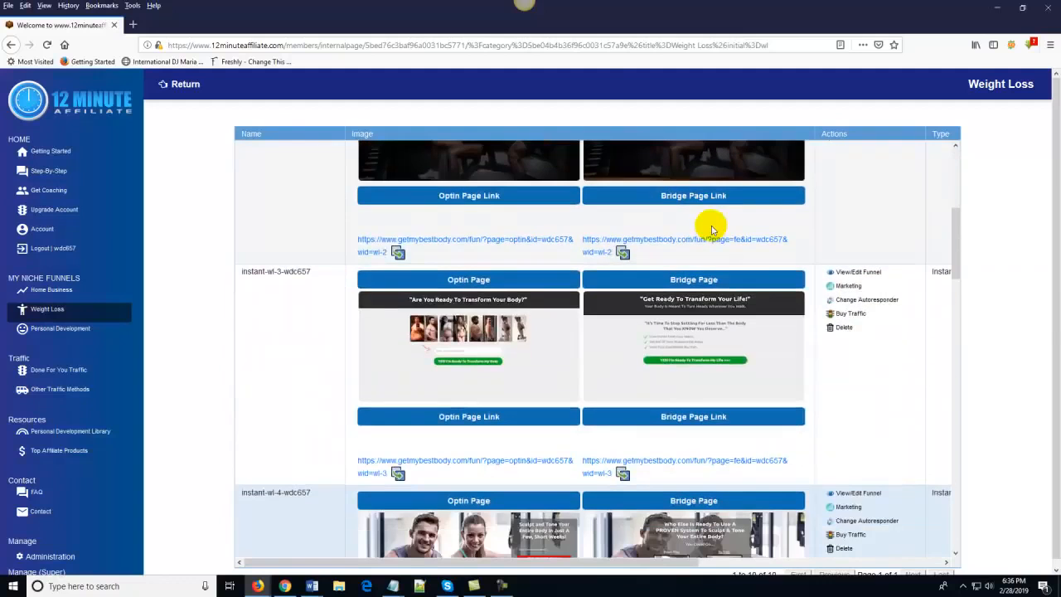
pyautogui.scroll(-8, 711, 230)
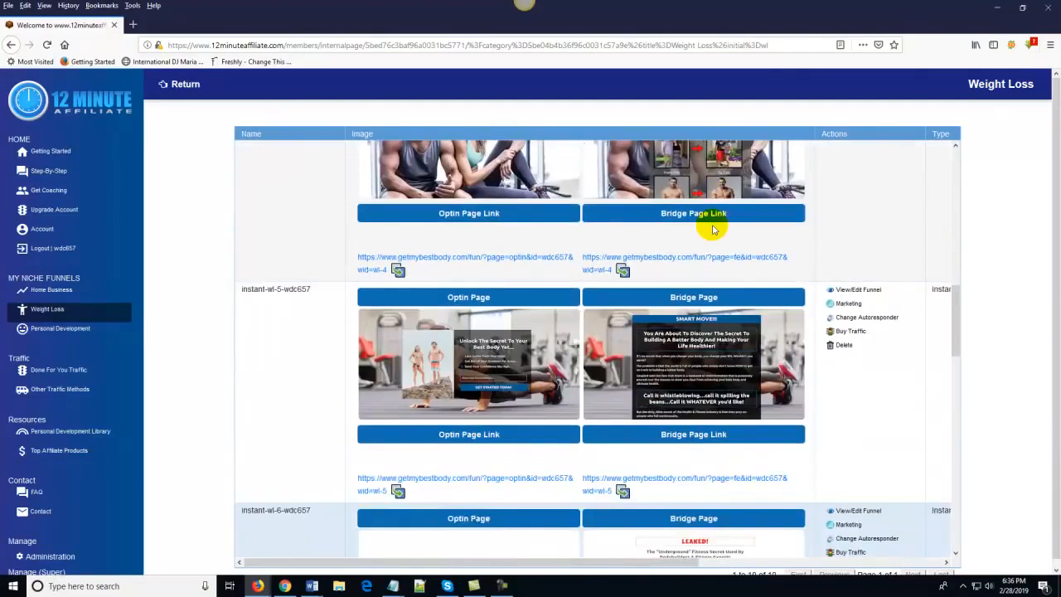
pyautogui.scroll(-5, 711, 230)
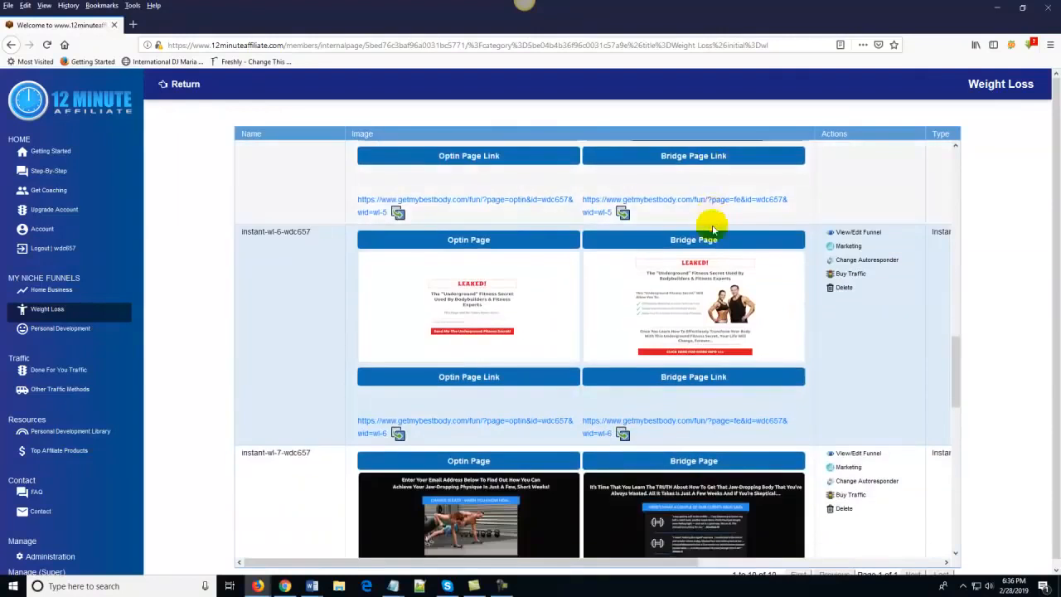
pyautogui.scroll(-9, 711, 229)
pyautogui.scroll(-1, 717, 229)
pyautogui.scroll(-2, 716, 229)
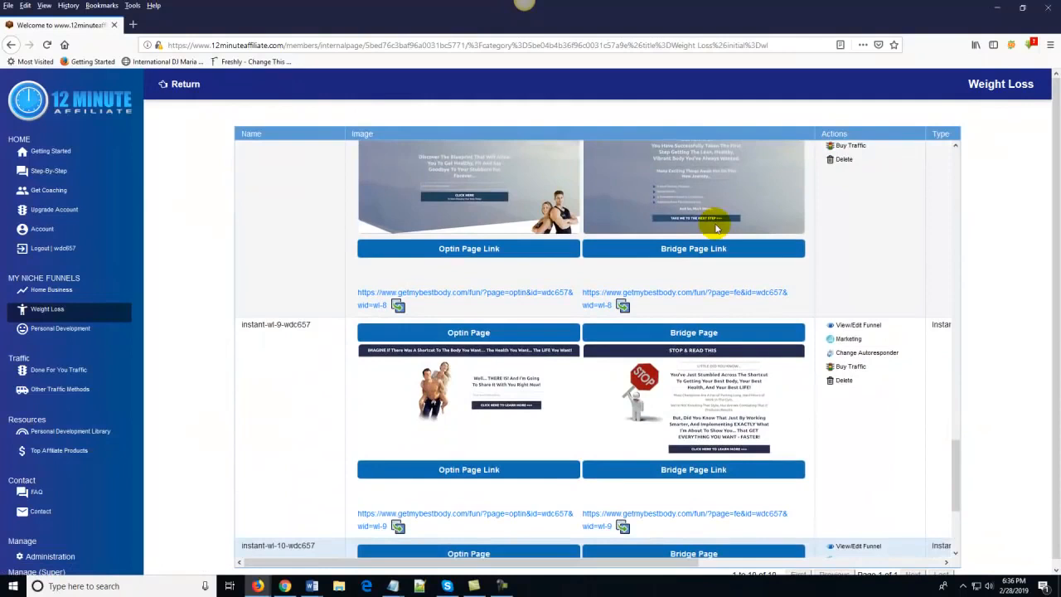
pyautogui.scroll(20, 716, 229)
pyautogui.scroll(1, 726, 241)
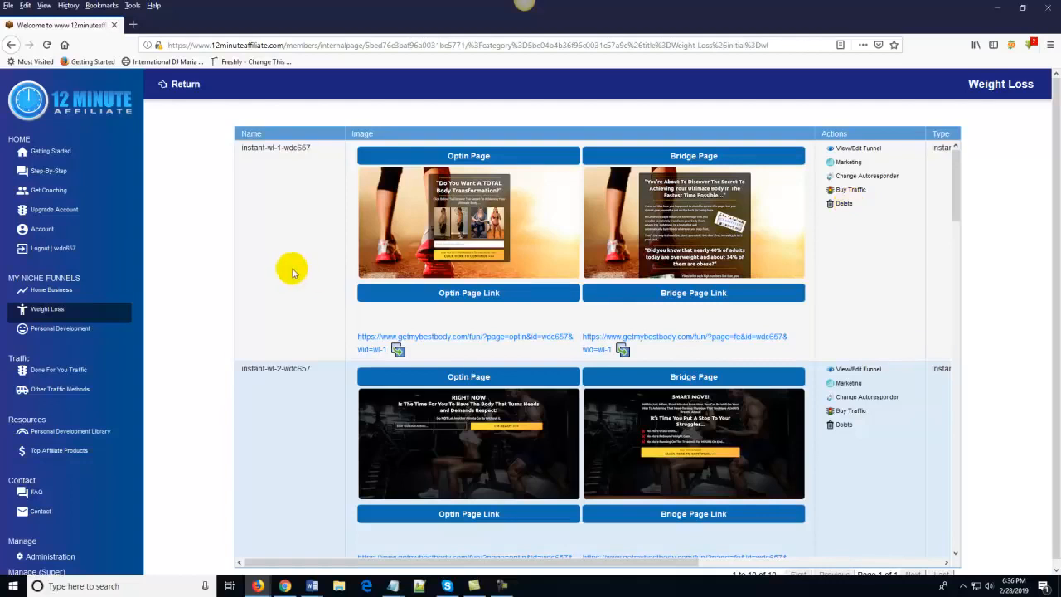
pyautogui.scroll(-4, 291, 272)
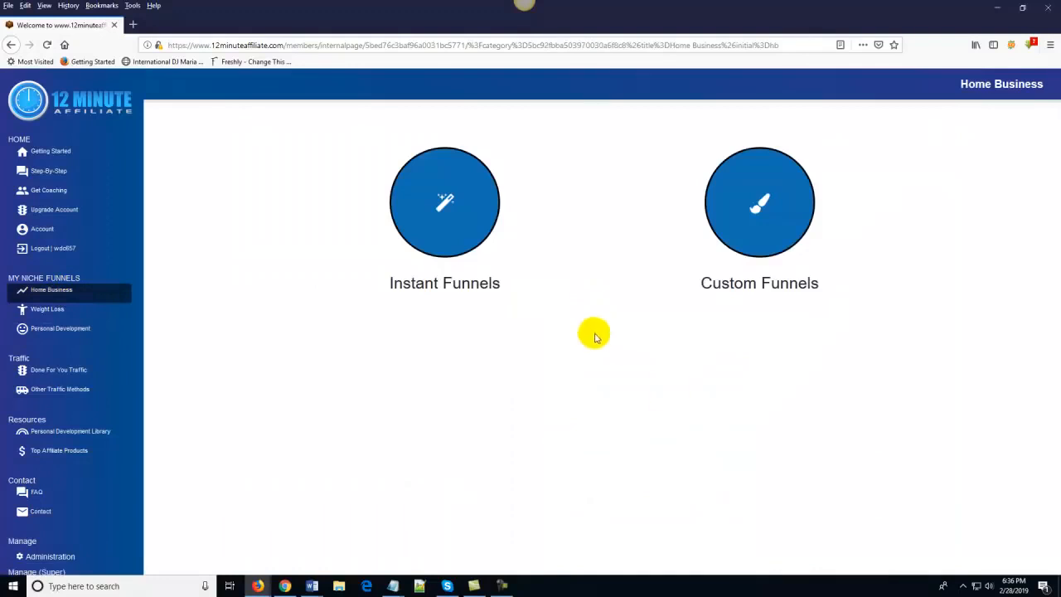
# Step: Start a Home Business custom funnel from the "Home Biz: Funnel 10" template
pyautogui.click(779, 284)
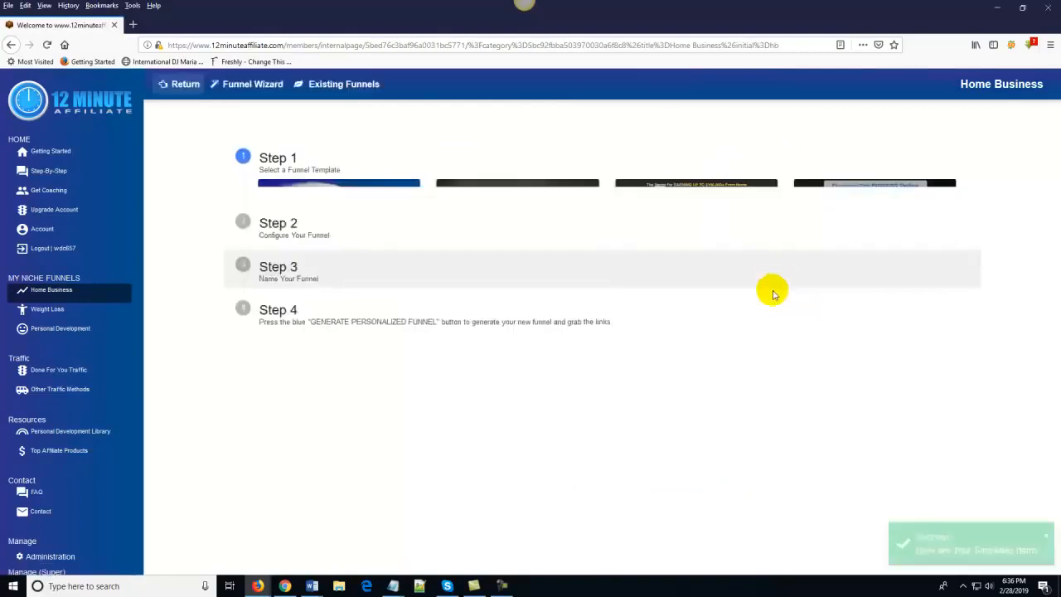
pyautogui.scroll(-1, 694, 289)
pyautogui.scroll(-6, 694, 288)
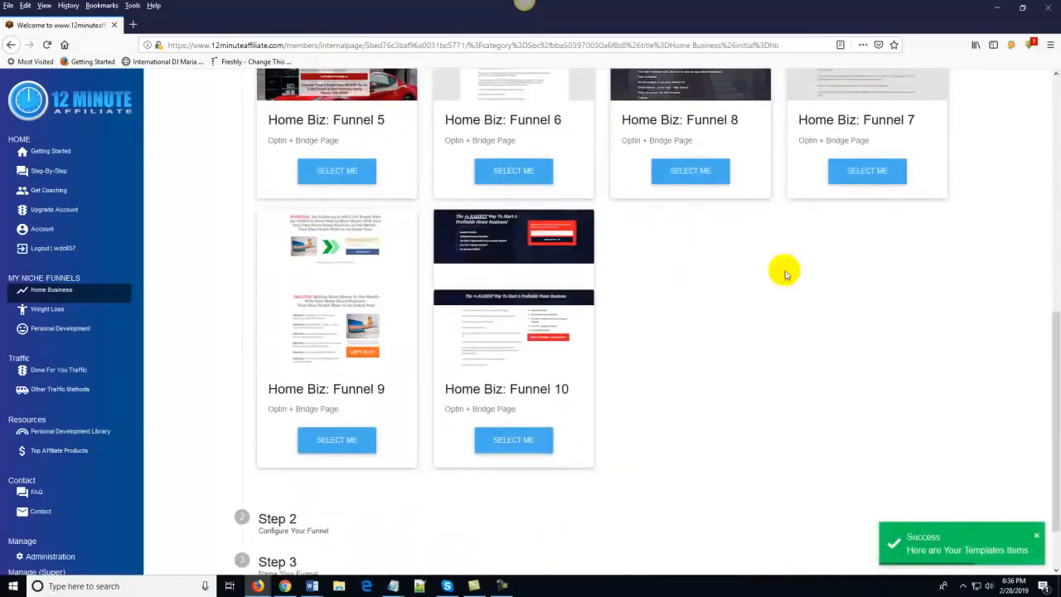
pyautogui.click(513, 441)
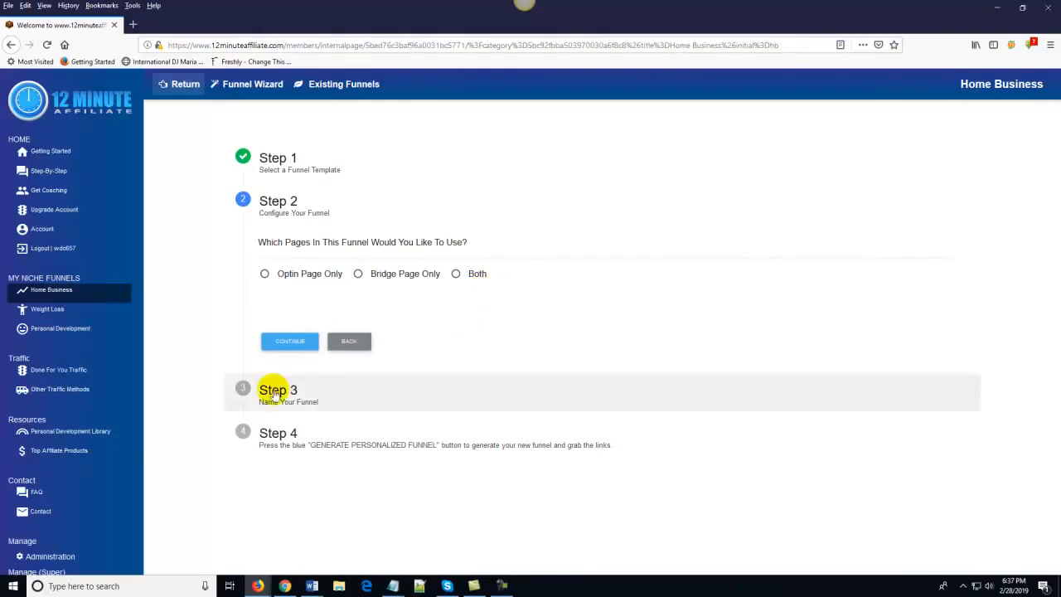
pyautogui.click(358, 274)
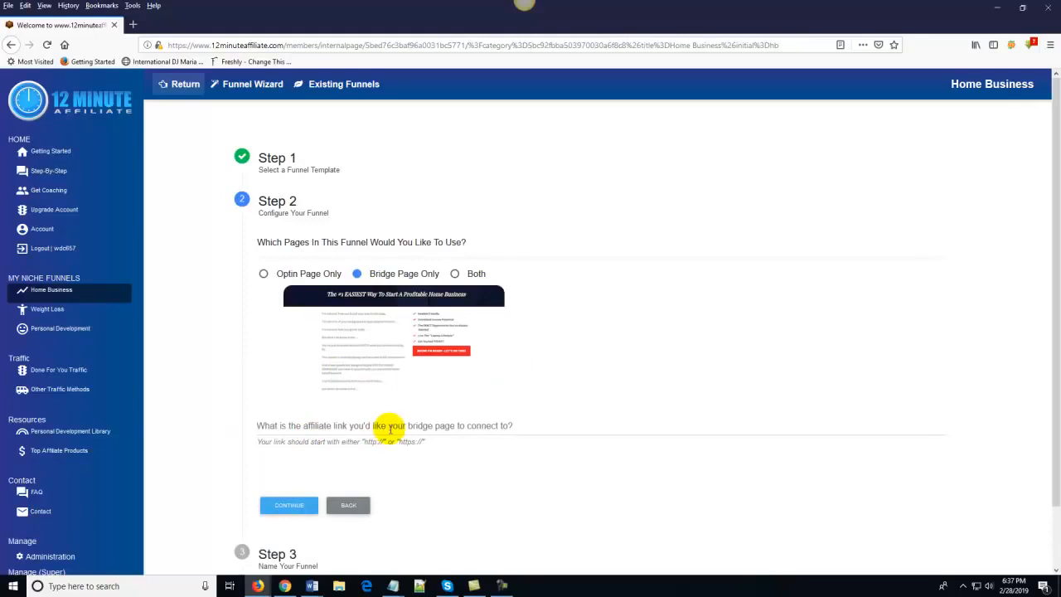
pyautogui.click(390, 427)
pyautogui.write('youraffiliatelink.com')
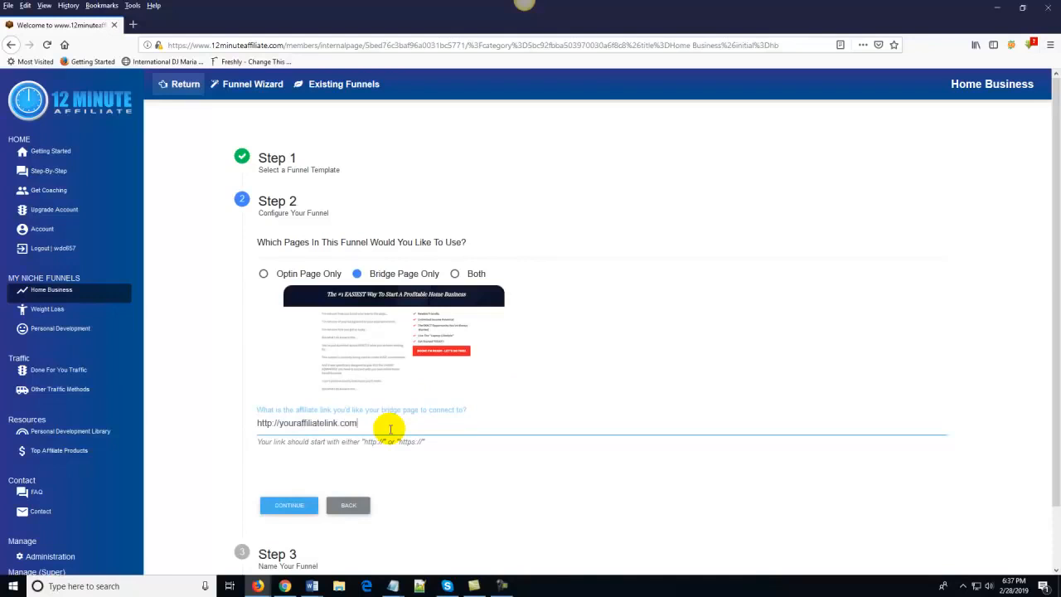
pyautogui.click(292, 505)
# Step: Name the funnel funnel14 and generate the personalized funnel link
pyautogui.click(317, 295)
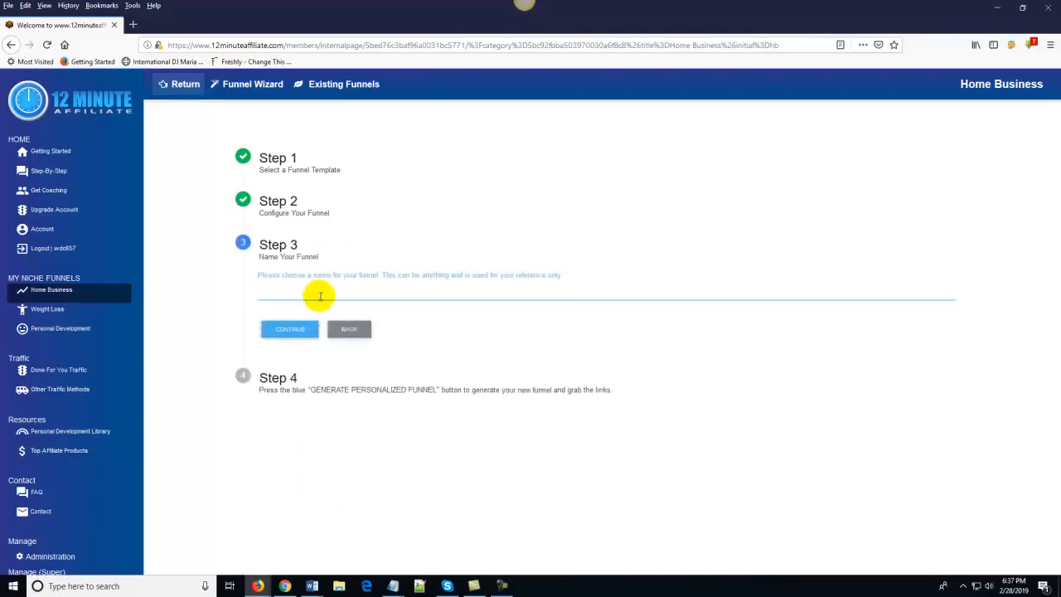
pyautogui.write('funnel14')
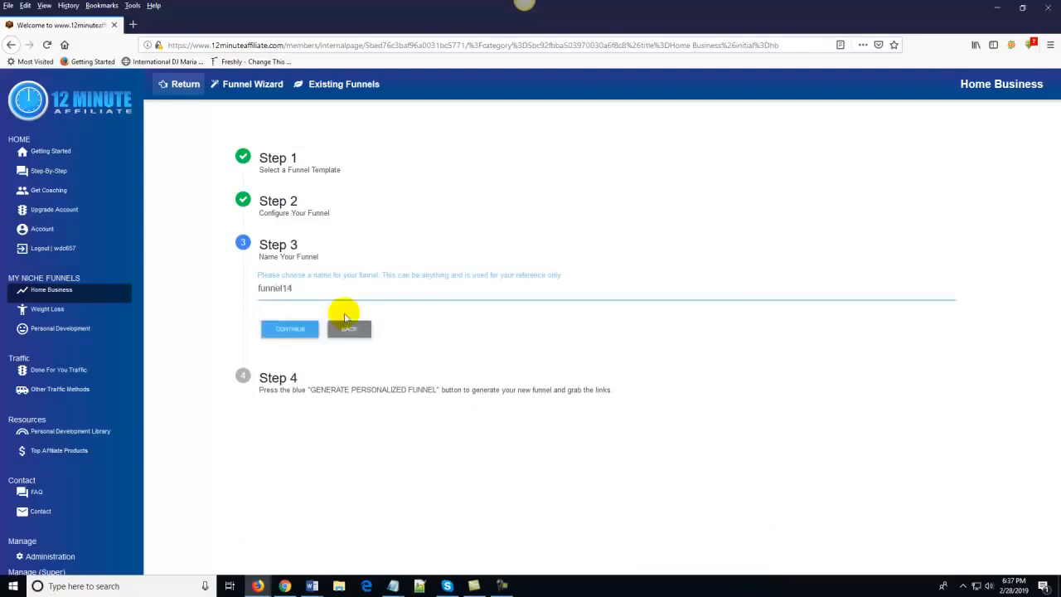
pyautogui.click(279, 328)
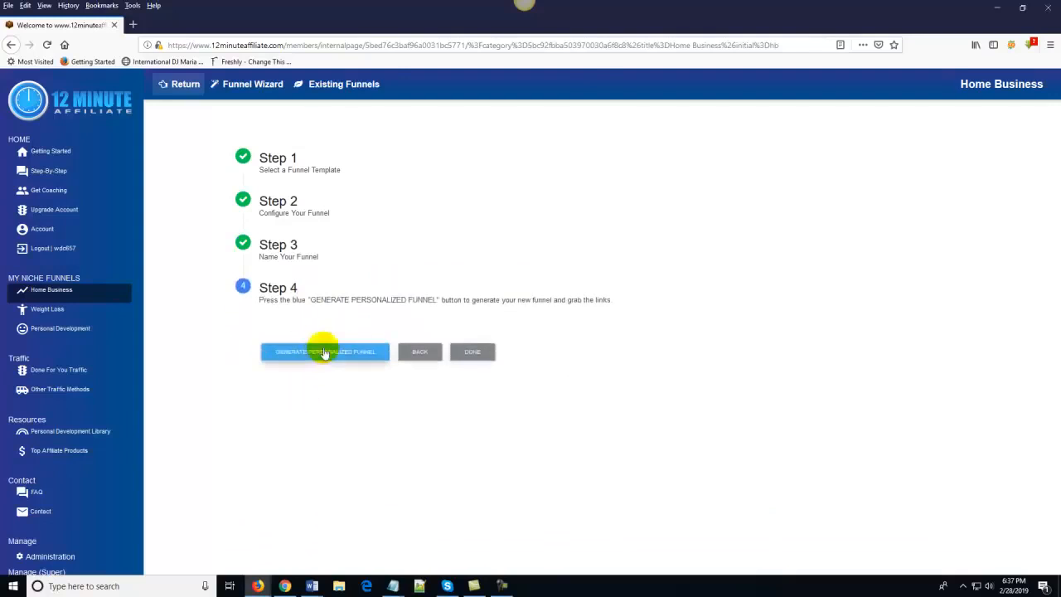
pyautogui.click(324, 352)
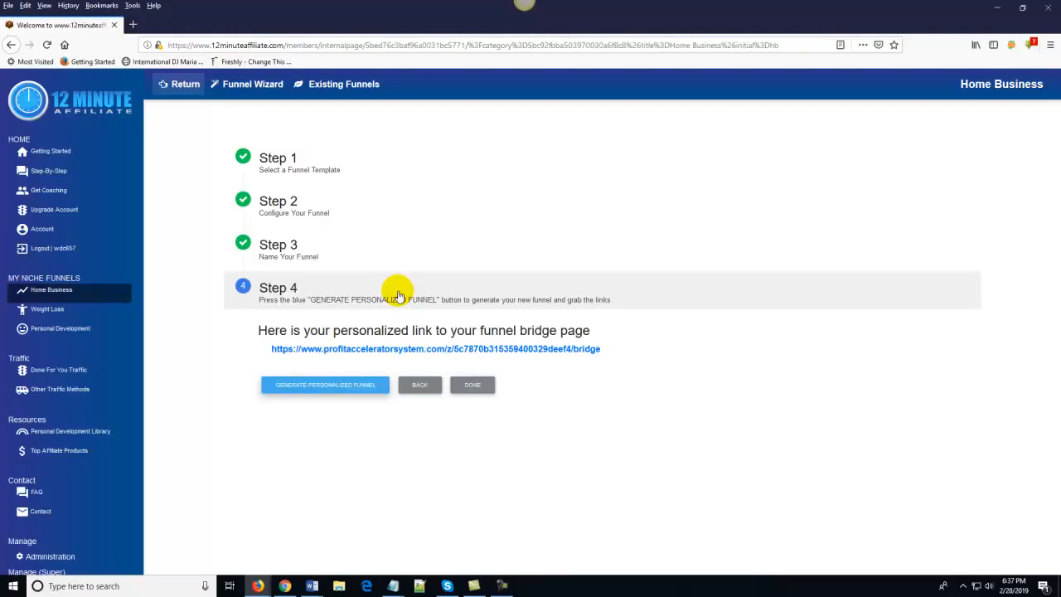
# Step: Return to the Weight Loss instant funnels and look through the list of ready-made pages
pyautogui.click(76, 309)
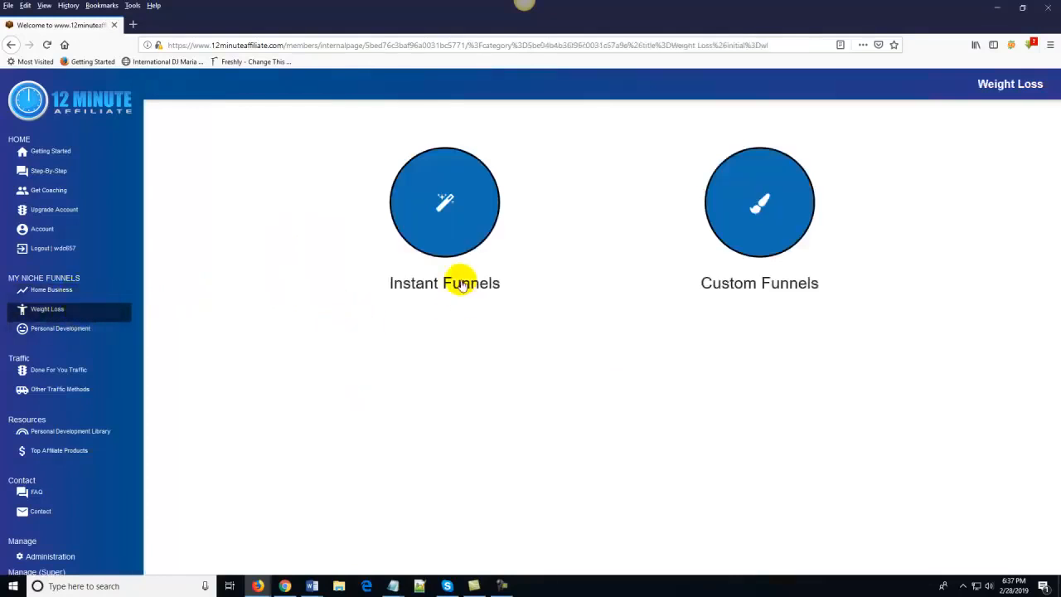
pyautogui.click(455, 278)
pyautogui.scroll(-15, 635, 284)
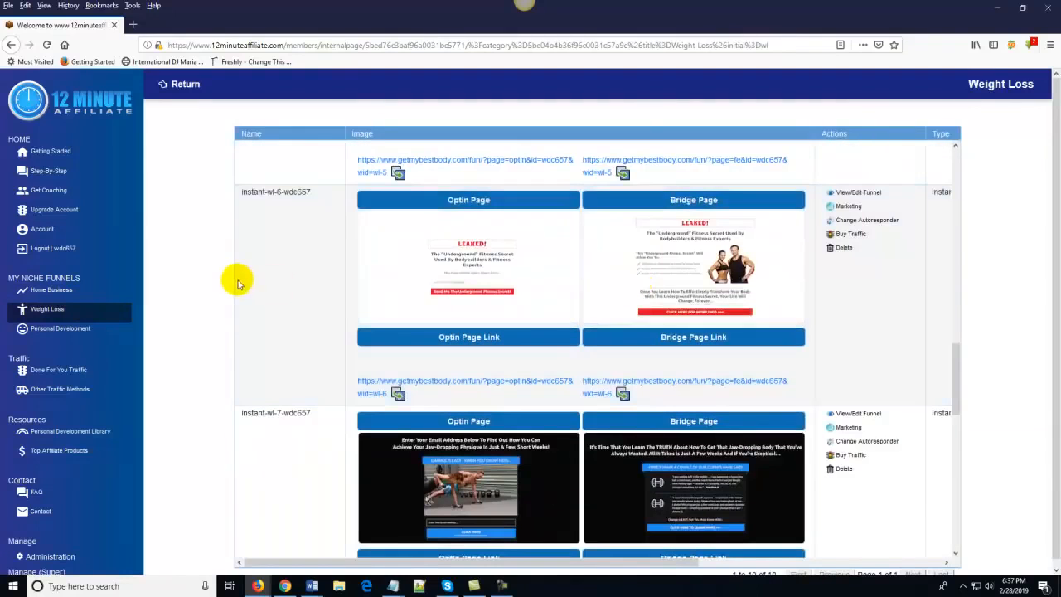
pyautogui.scroll(-1, 174, 364)
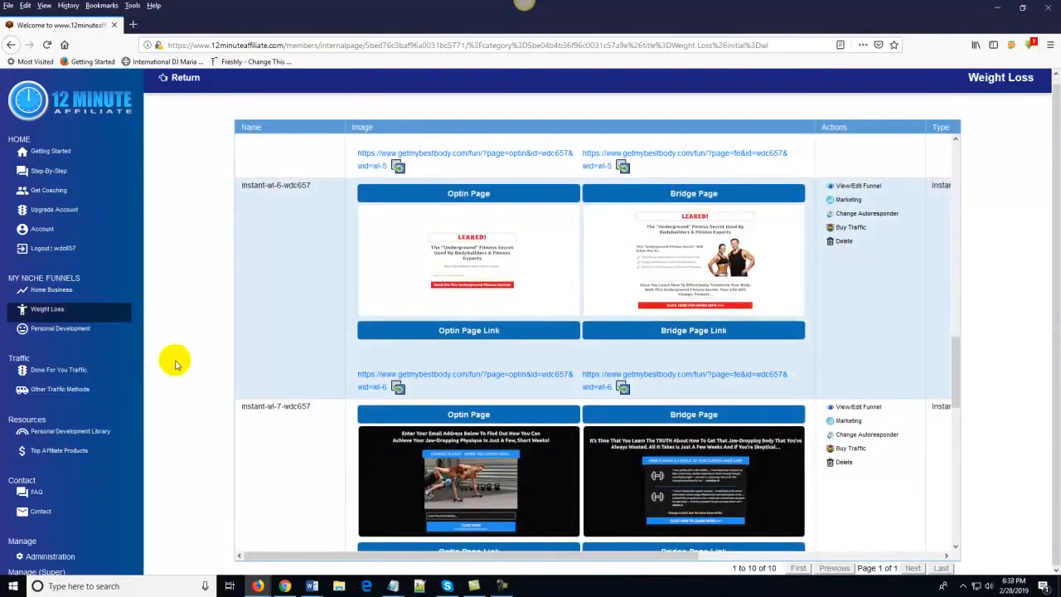
# Step: Review the Done For You Traffic page, including the ordering instructions and the important notes
pyautogui.click(62, 373)
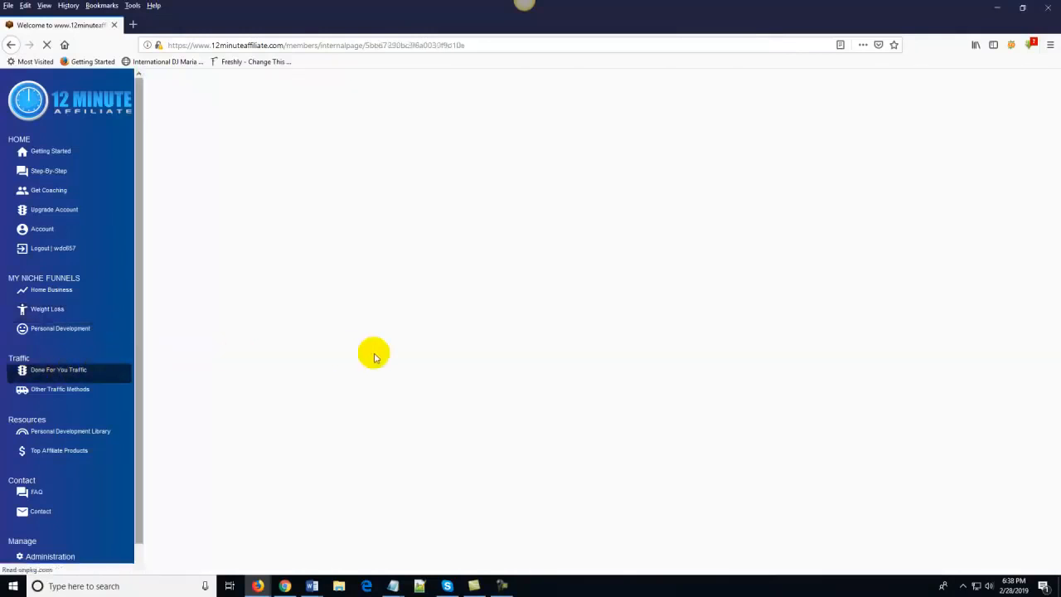
pyautogui.scroll(-3, 489, 265)
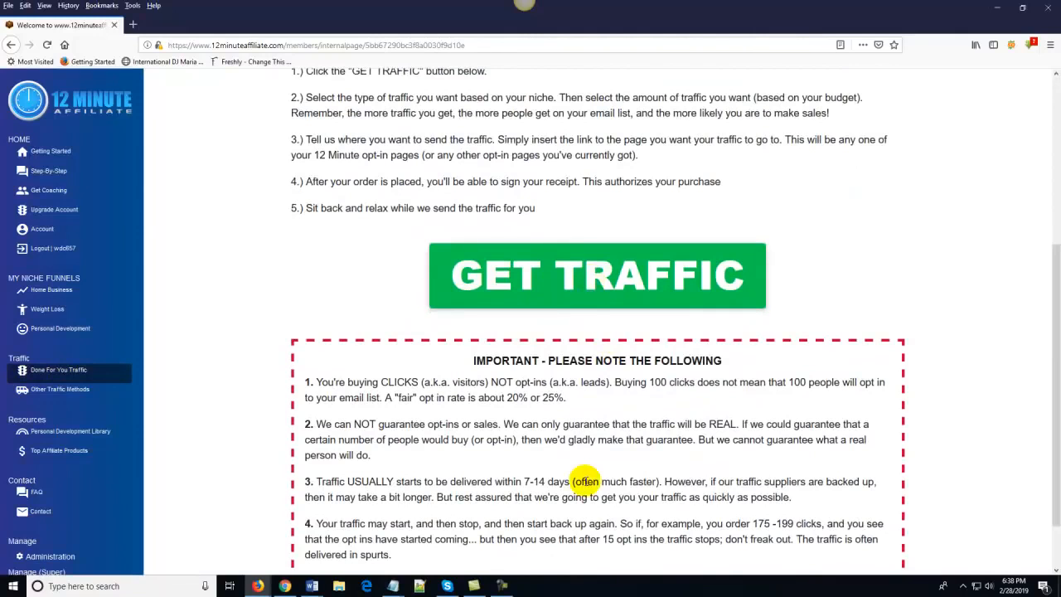
pyautogui.scroll(5, 585, 481)
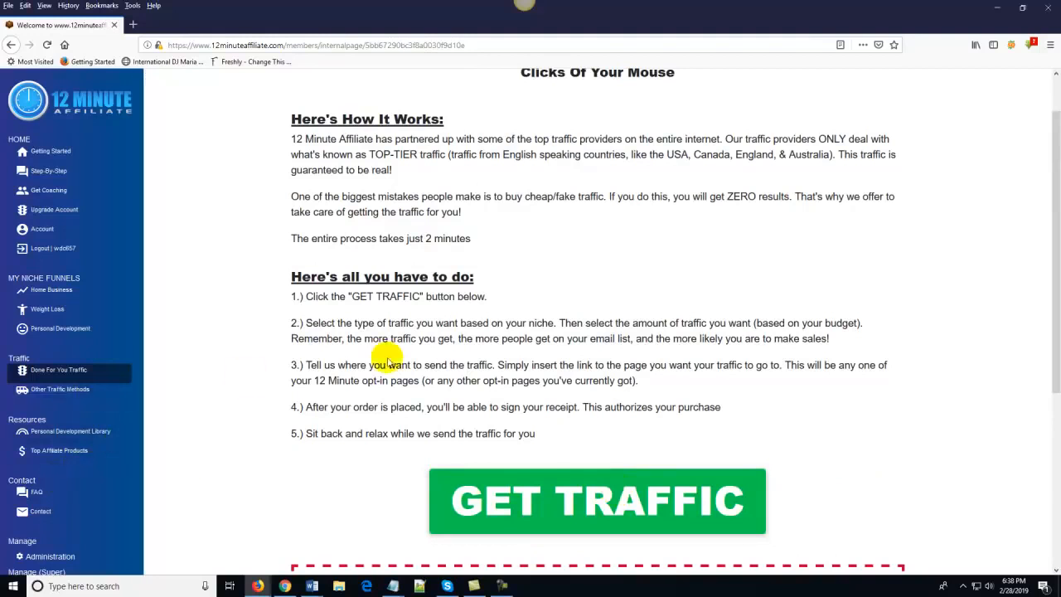
pyautogui.scroll(-4, 387, 365)
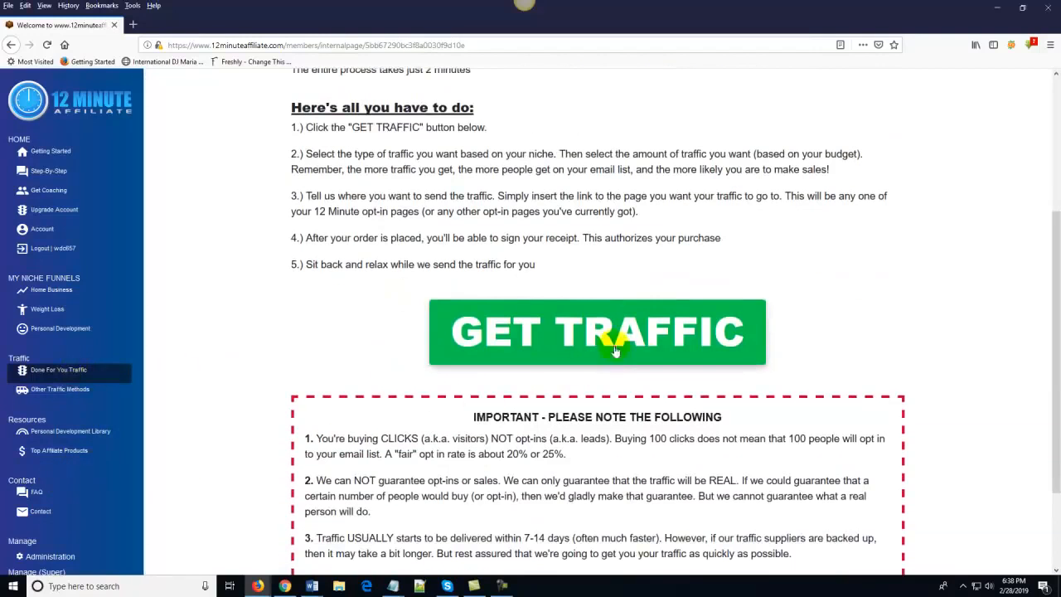
# Step: View the free traffic e-book under Other Traffic Methods, and return to the Getting Started page
pyautogui.click(82, 391)
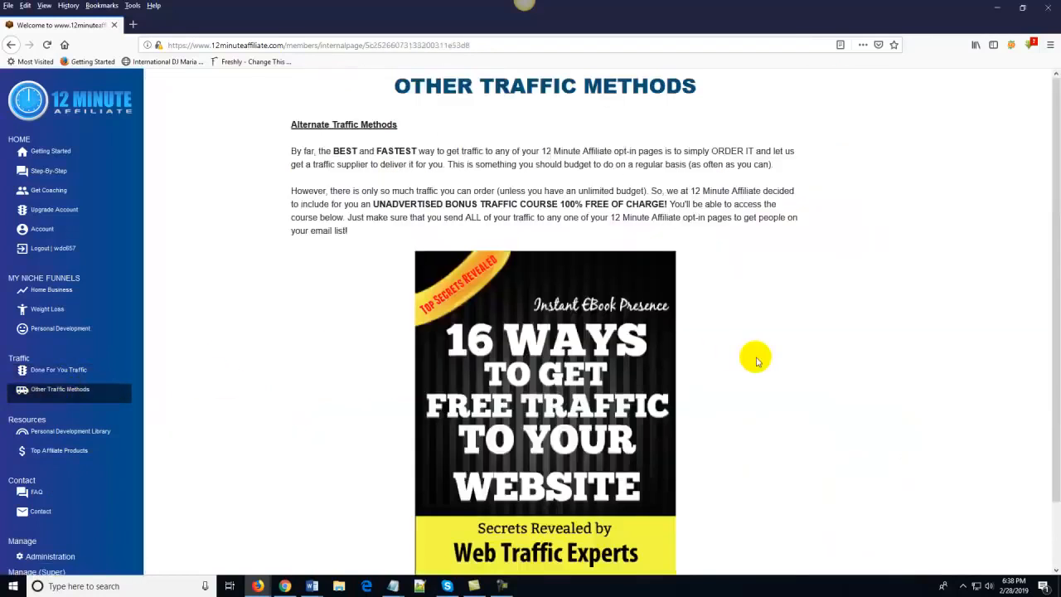
pyautogui.scroll(-1, 758, 357)
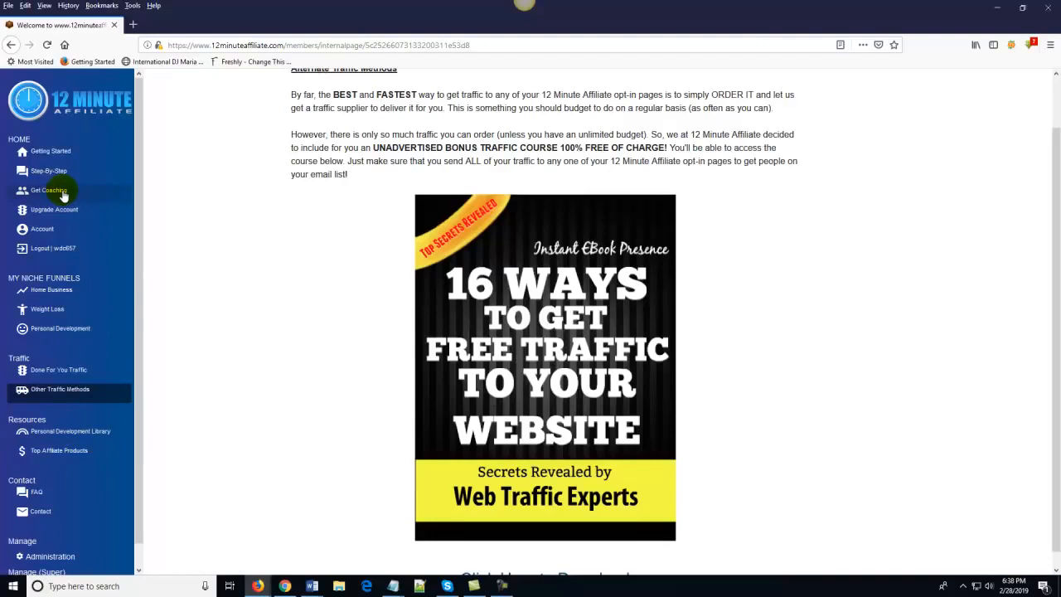
pyautogui.click(60, 156)
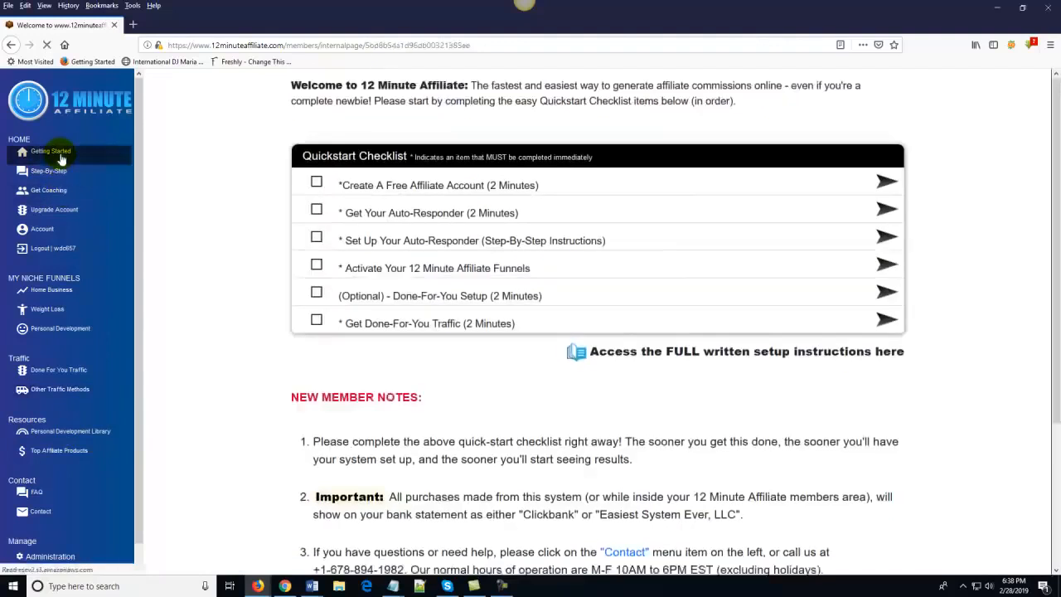